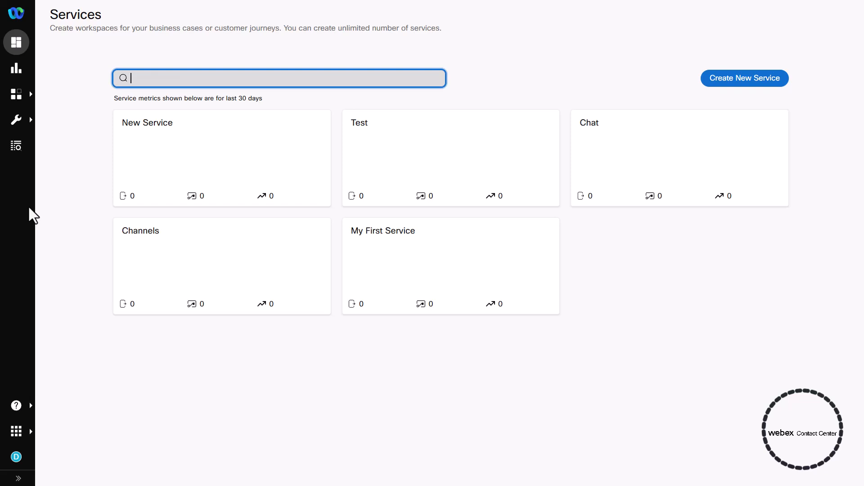
- Expand the navigation sidebar and create a new service named "New Digital" in the Services area
click(20, 479)
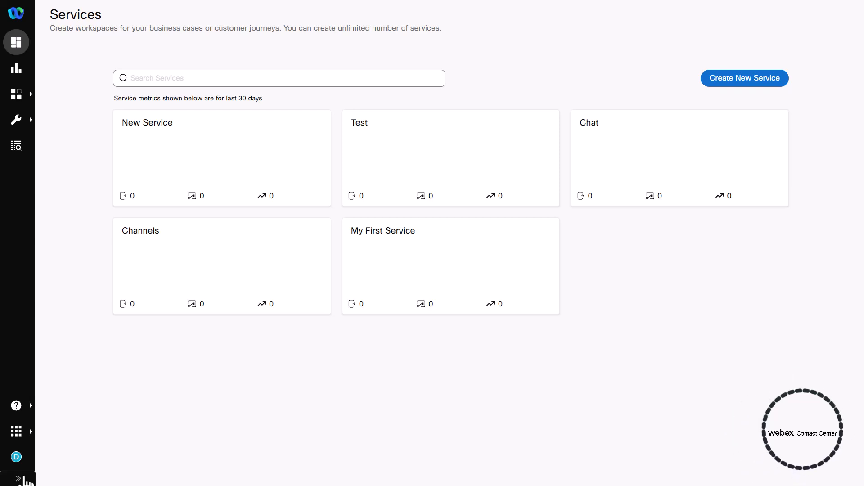
click(27, 480)
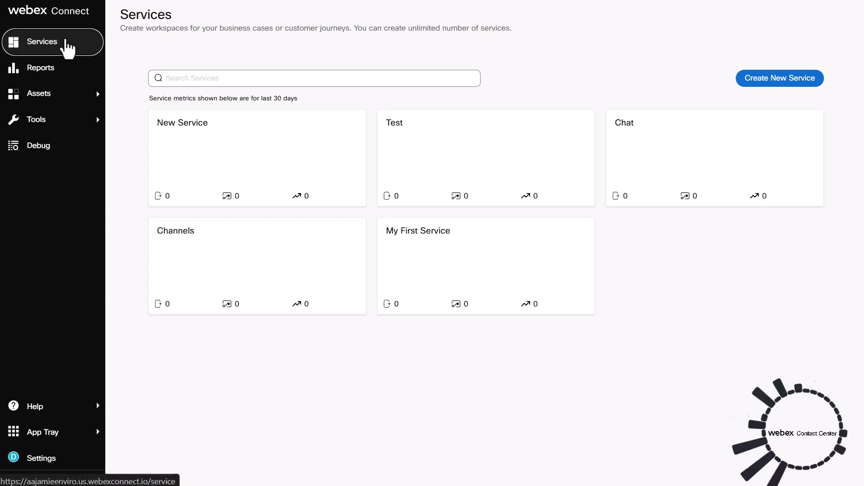
click(57, 41)
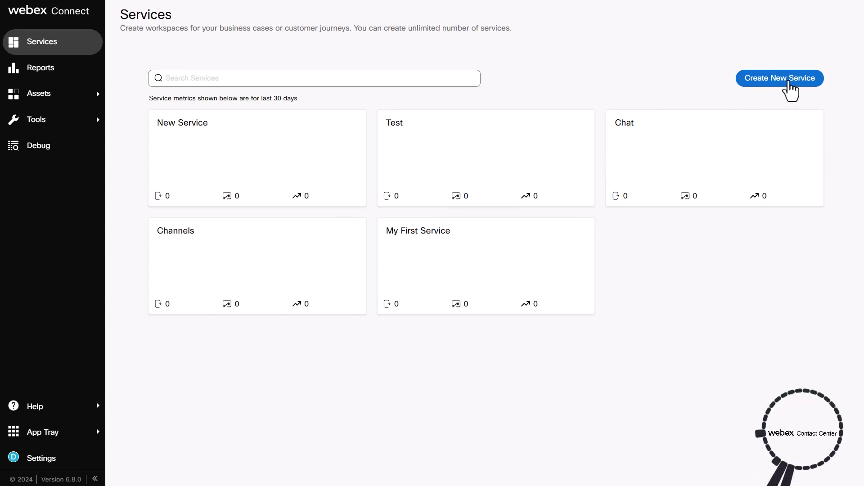
click(782, 81)
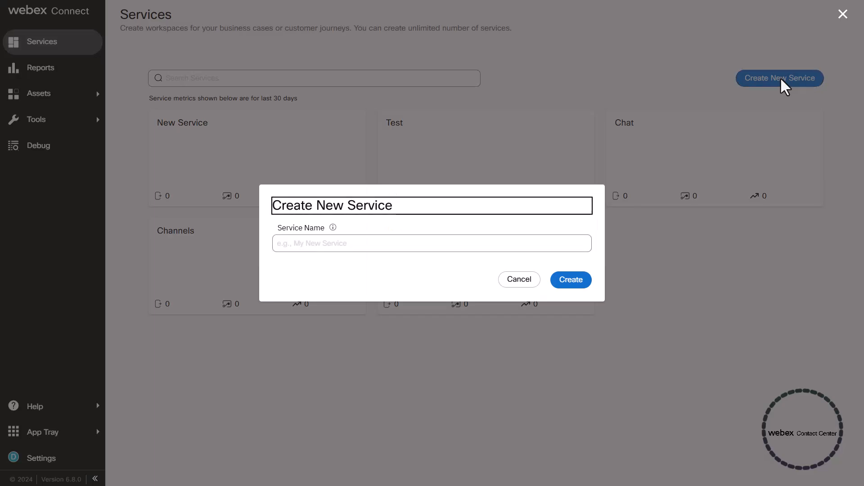
click(367, 244)
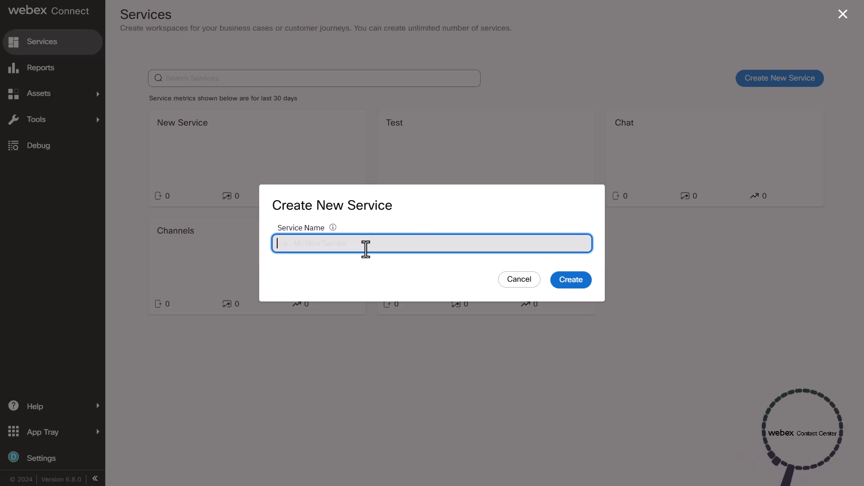
text(New Digital)
click(566, 284)
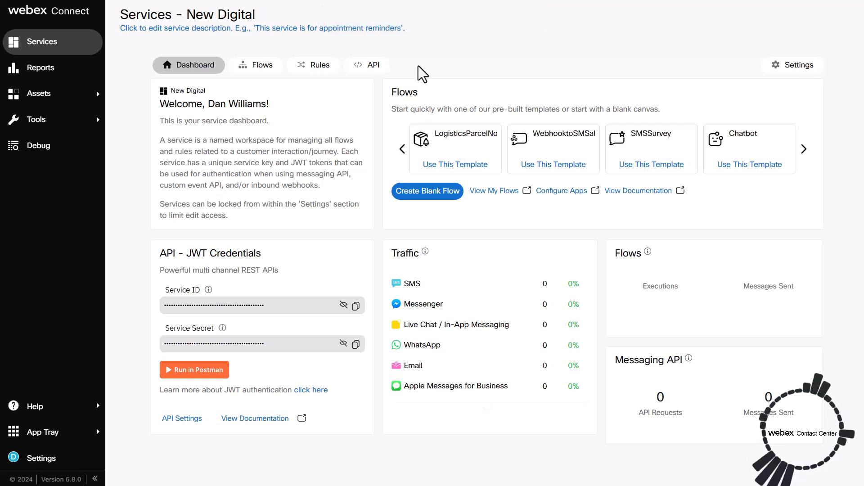
- Examine the New Digital dashboard's Traffic, API - JWT Credentials, Flows and Messaging API sections
double_click(404, 253)
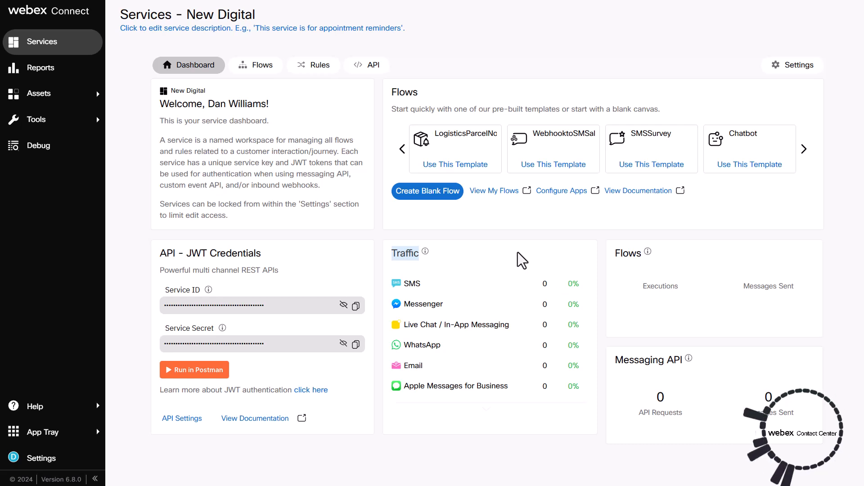
drag(161, 255, 252, 253)
click(265, 255)
drag(160, 253, 256, 253)
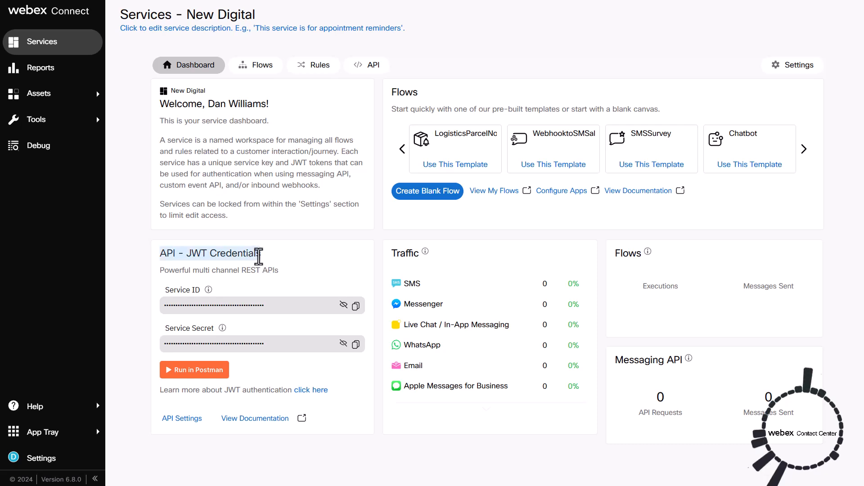
double_click(398, 91)
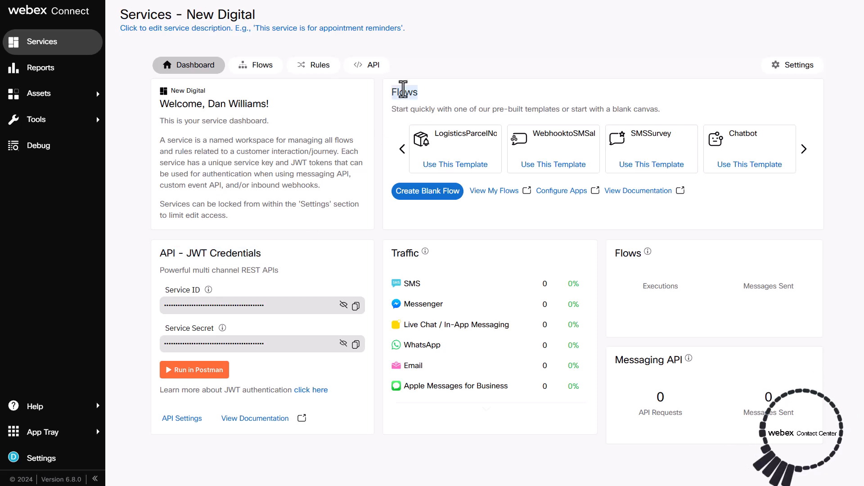
click(629, 251)
double_click(629, 252)
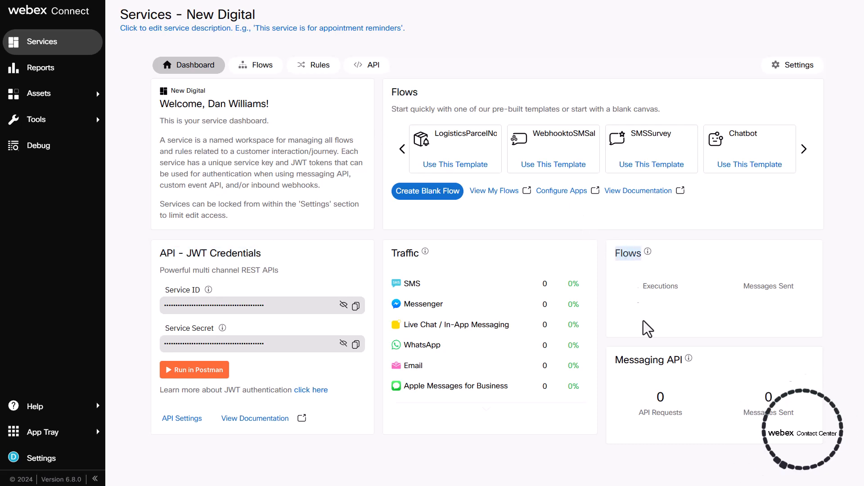
double_click(650, 360)
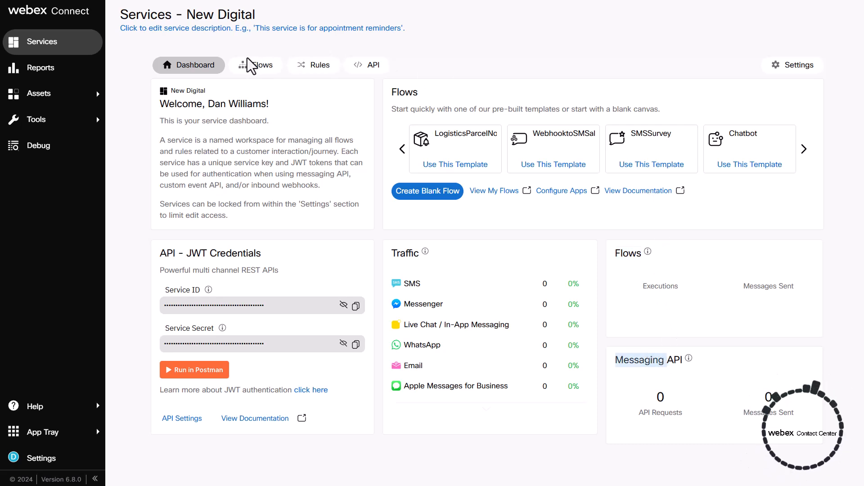
- Start a new flow in the New Digital service and name it "NewFlow1"
click(257, 67)
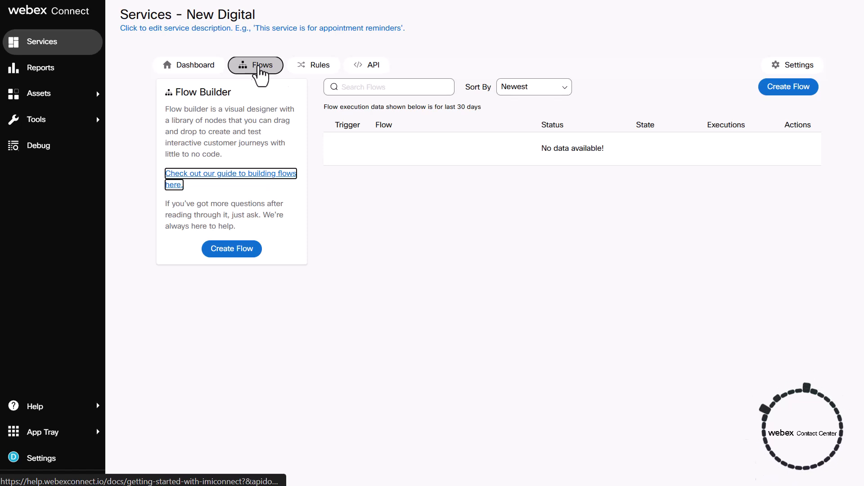
click(799, 90)
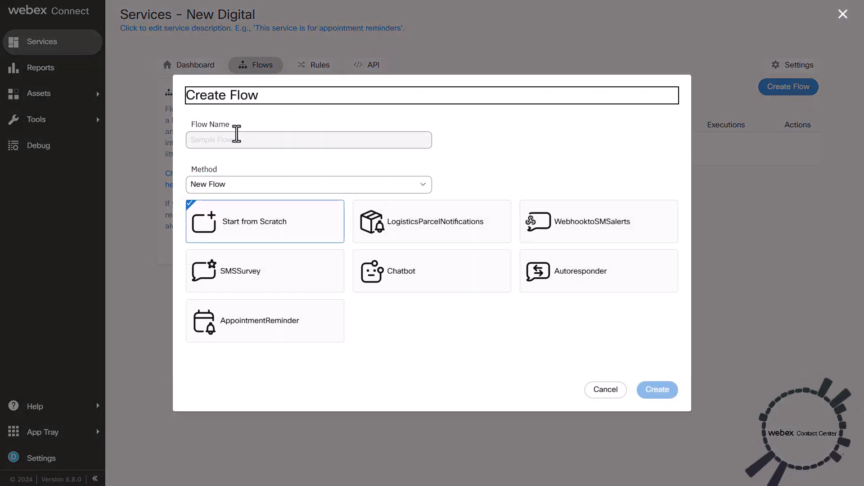
click(214, 139)
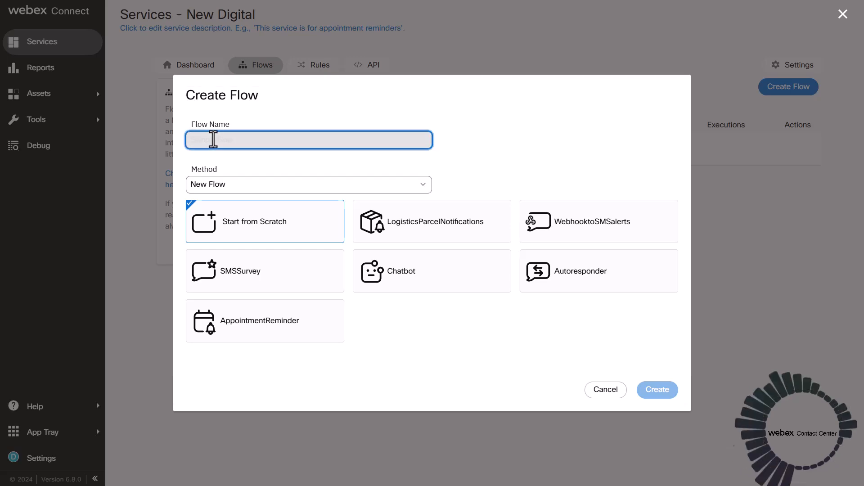
text(New)
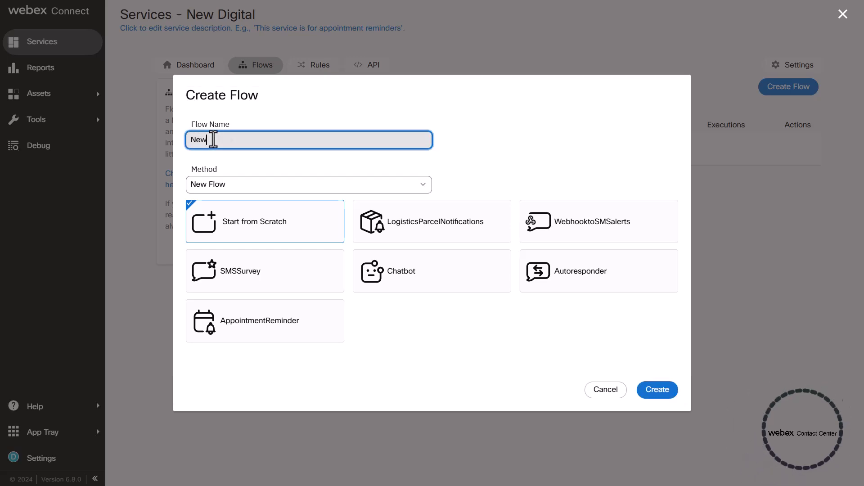
text(Flow1)
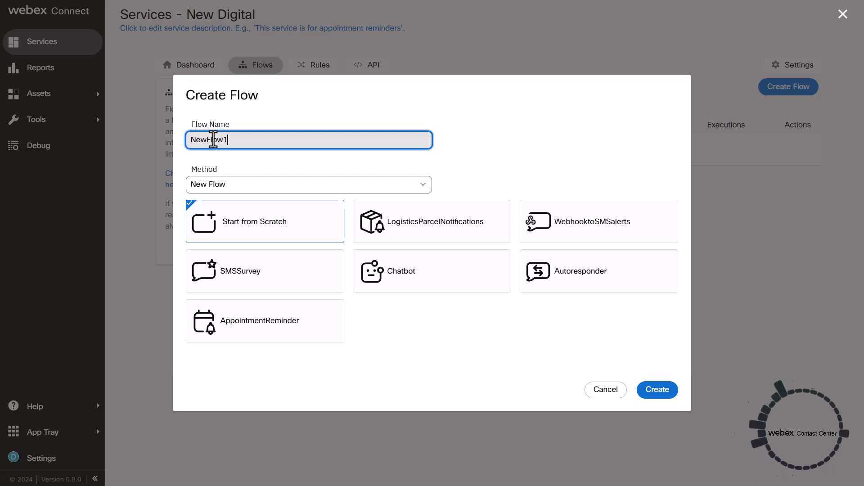
- Try the "Upload a flow" and "Copy from existing flow" creation methods, and return the method to "New Flow"
click(297, 189)
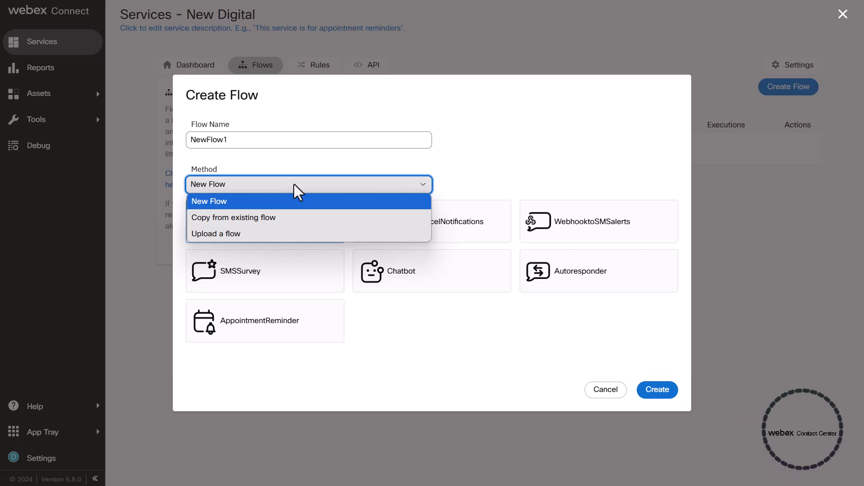
click(272, 234)
click(273, 210)
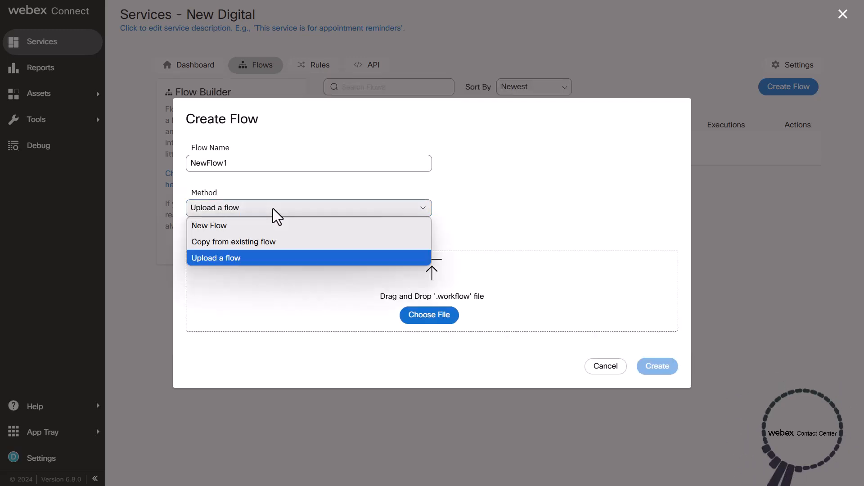
click(270, 241)
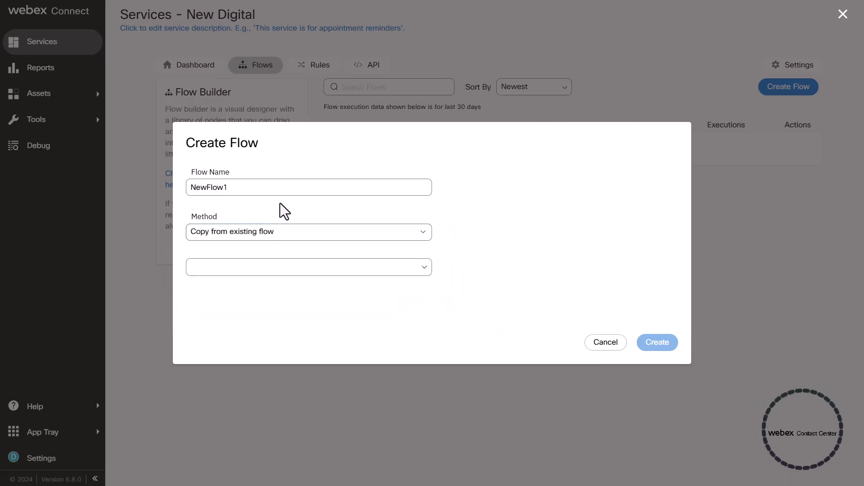
click(270, 232)
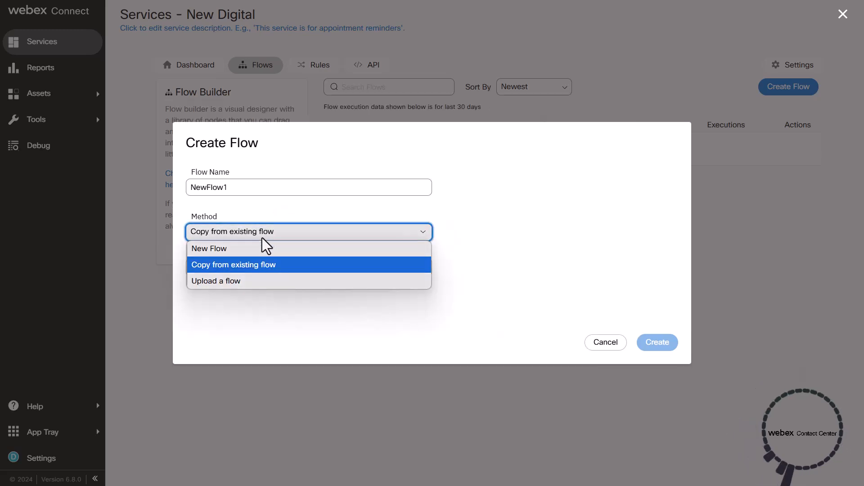
click(263, 251)
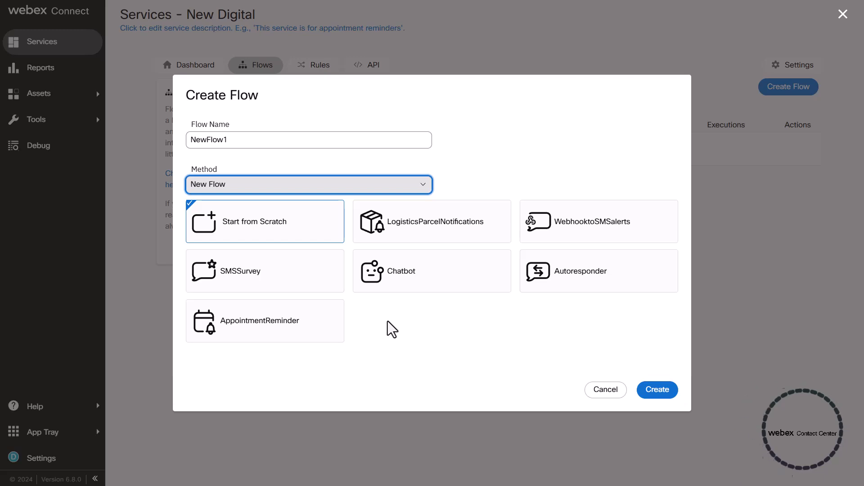
- Create the flow with Start from Scratch and set its trigger to the SMS event "Mobile Originated - MO"
click(262, 226)
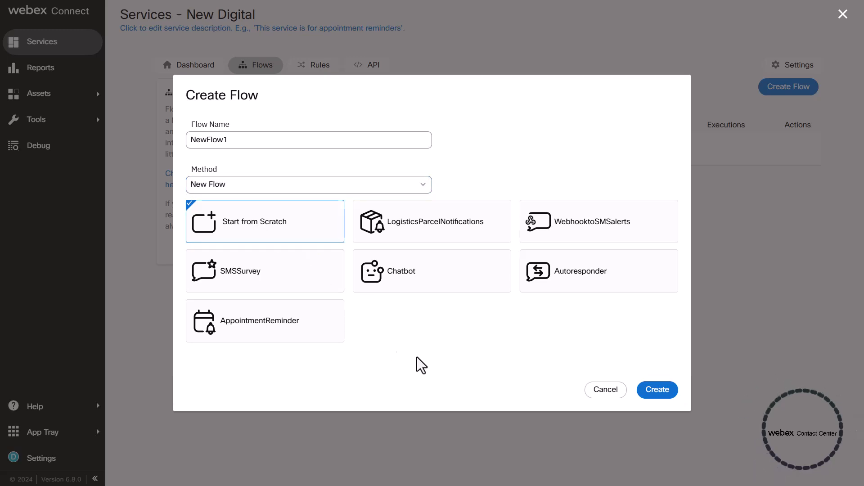
click(657, 392)
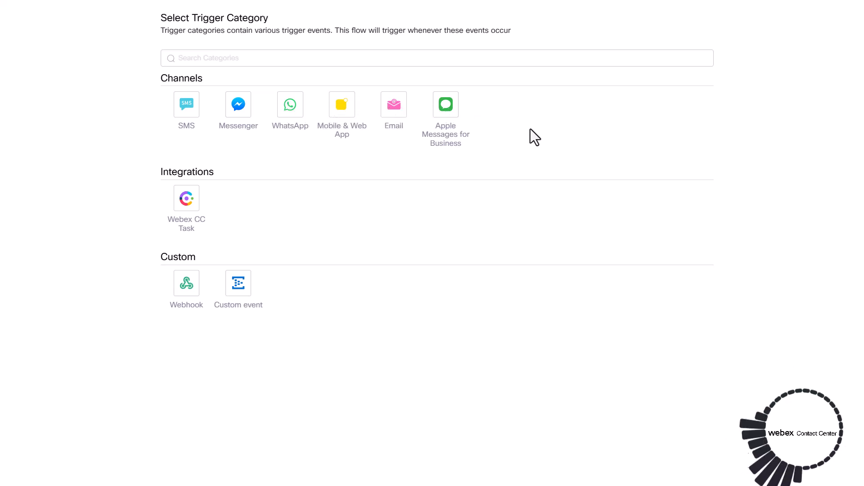
click(186, 108)
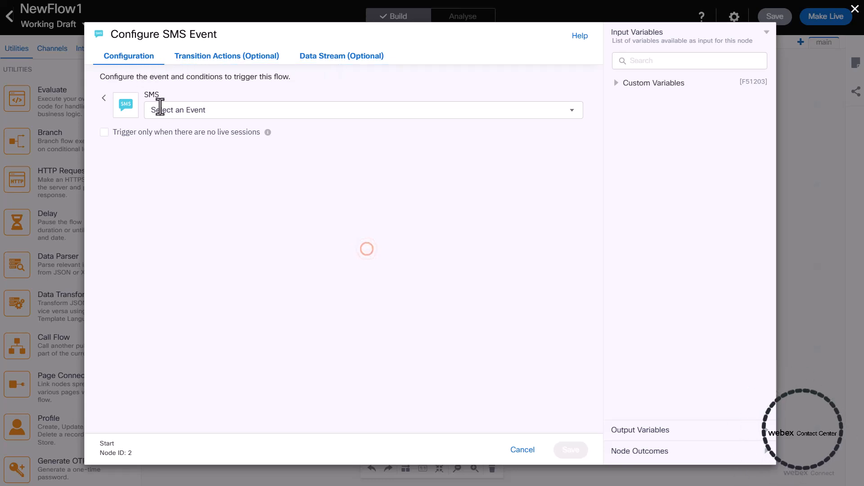
click(572, 113)
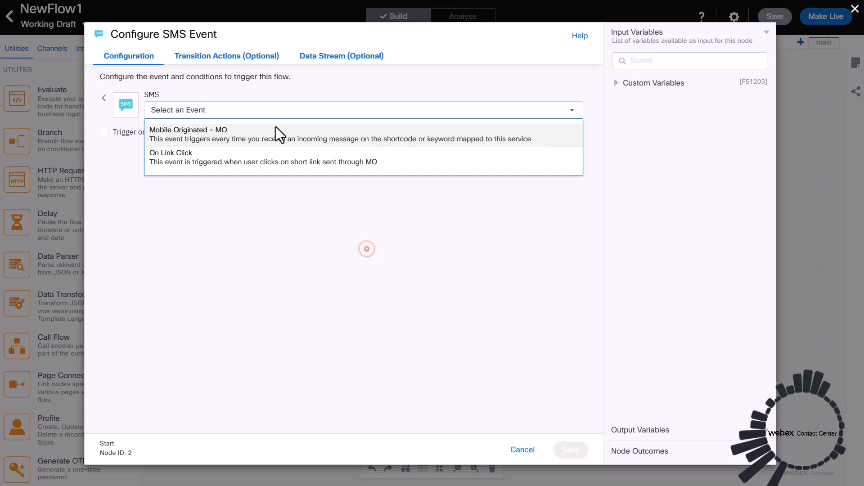
click(182, 132)
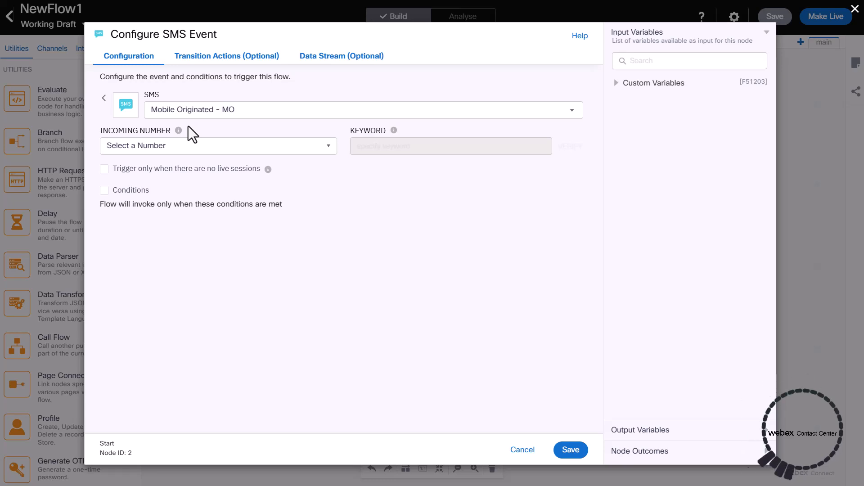
- Review the incoming number and keyword help, the output variables and the node outcomes of the SMS event
mouse_move(180, 133)
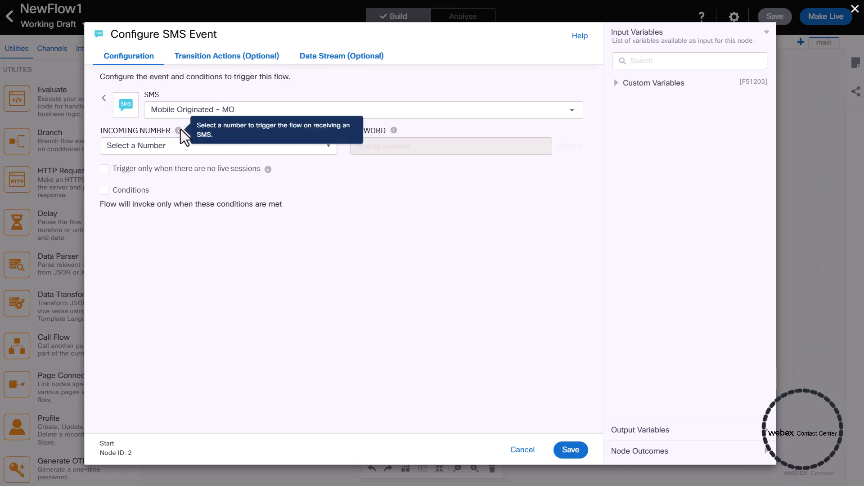
mouse_move(395, 130)
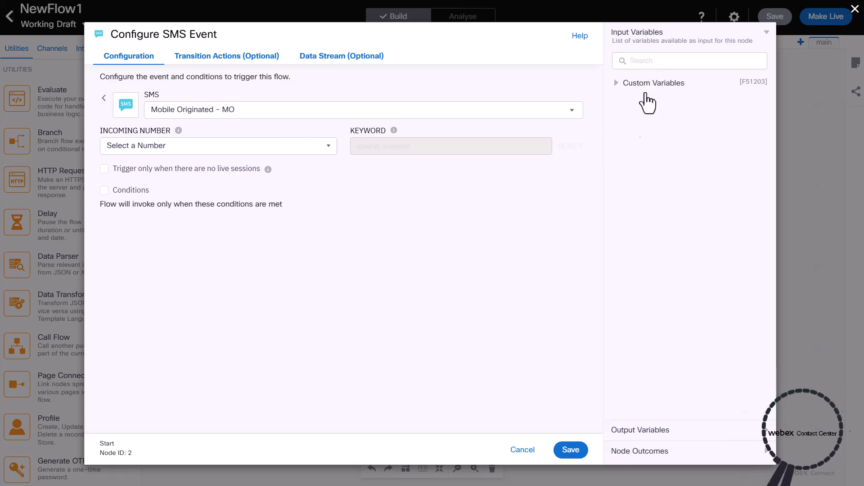
click(646, 431)
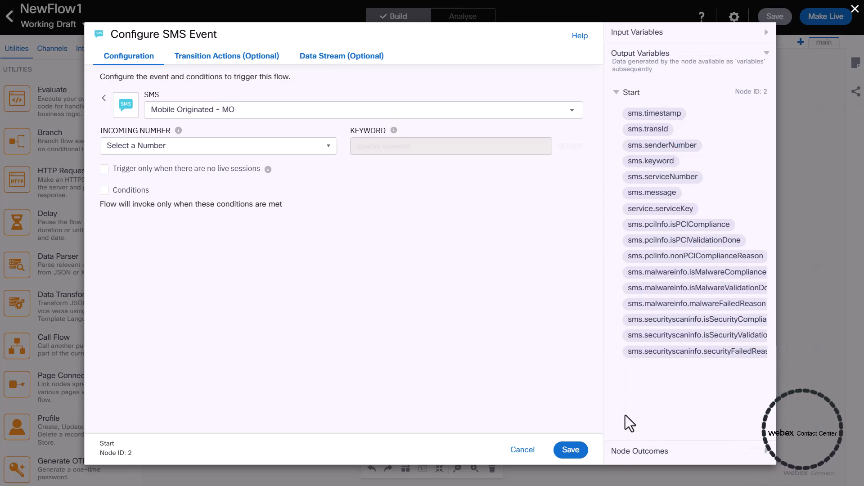
click(629, 458)
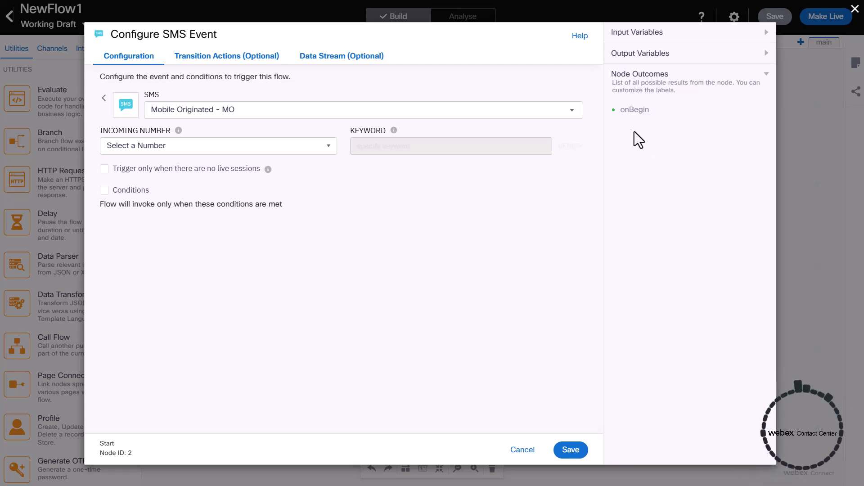
- Add an on-leave "Set variable" transition action to the SMS event, checking the available action types and variables
click(219, 56)
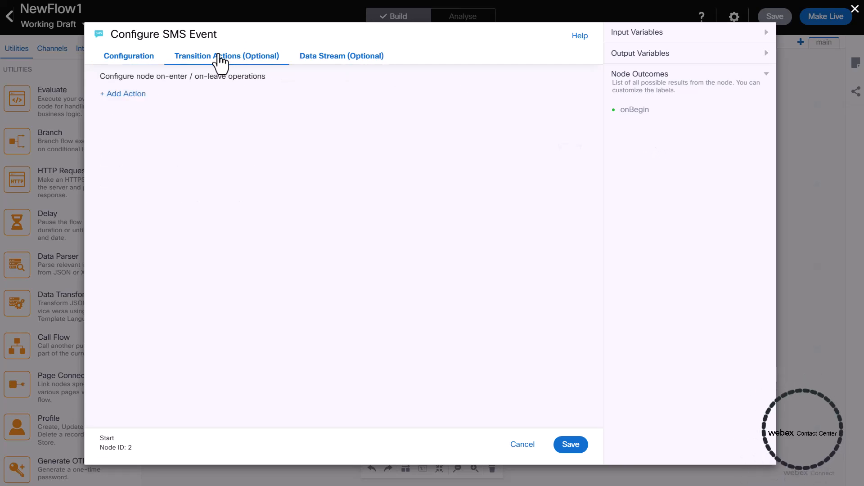
click(127, 94)
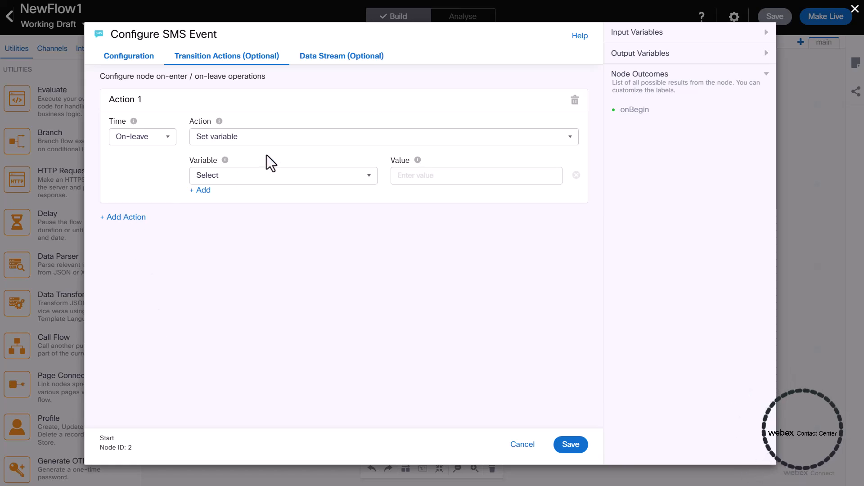
click(295, 139)
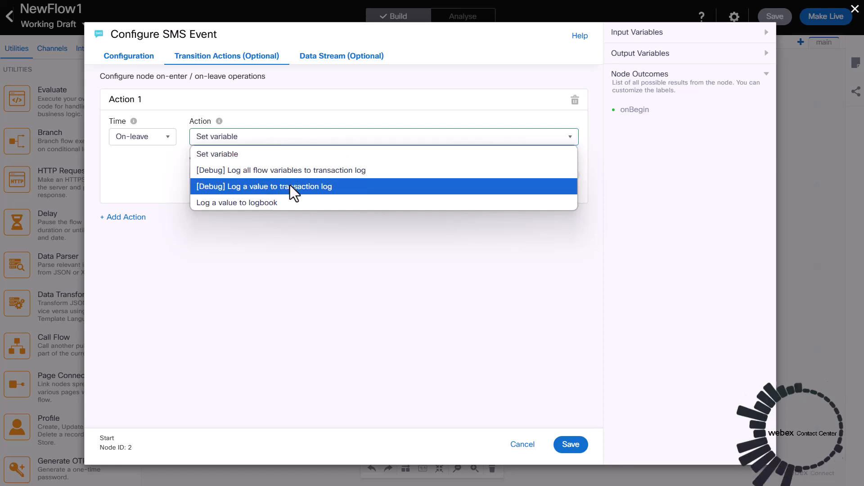
click(287, 239)
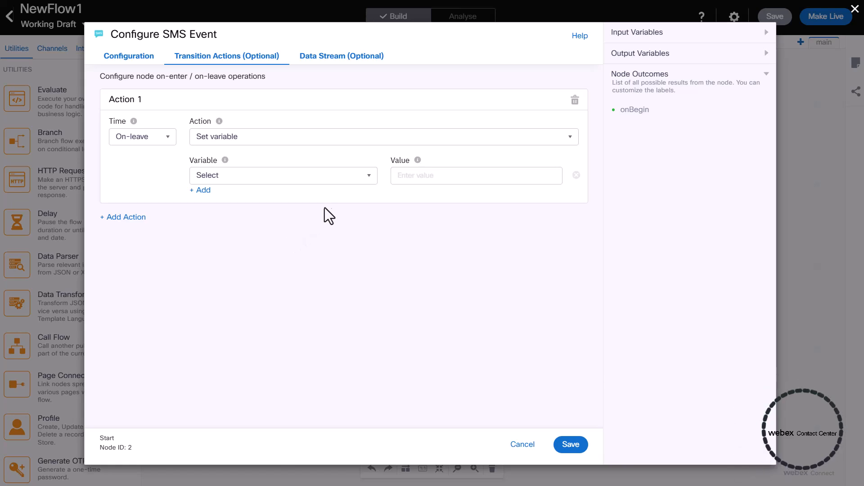
click(355, 180)
click(407, 259)
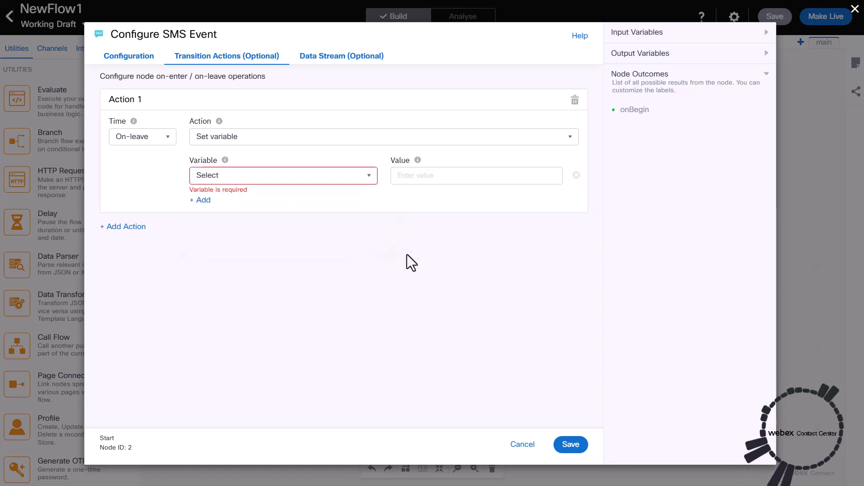
- Discard the SMS event's configuration changes and view the rules of the New Digital service
click(522, 445)
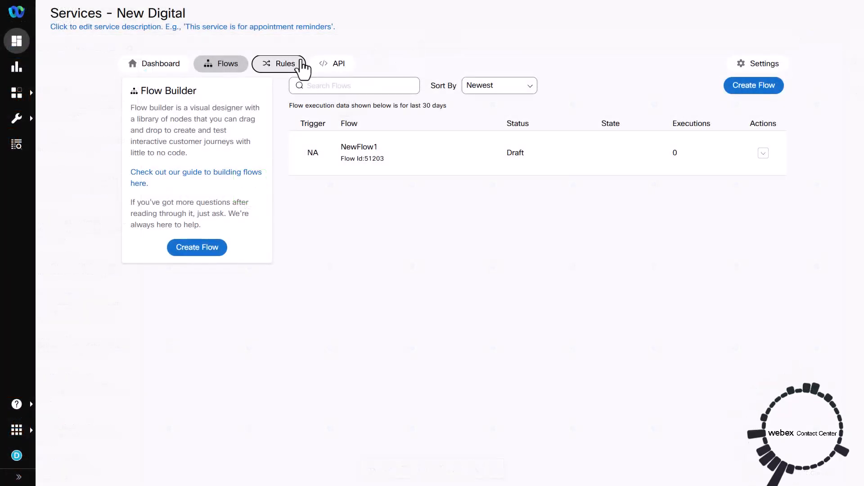
click(277, 71)
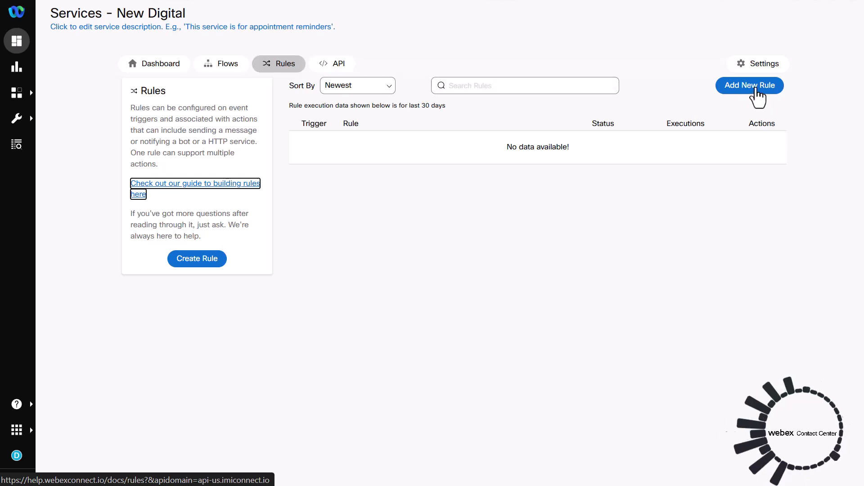
- Copy the service ID and service secret from the service's API settings, and show the available authentication types
click(336, 64)
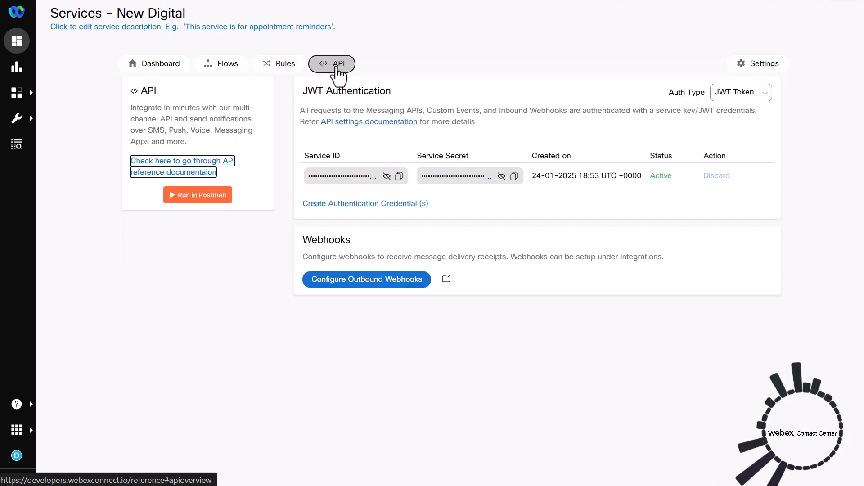
click(399, 176)
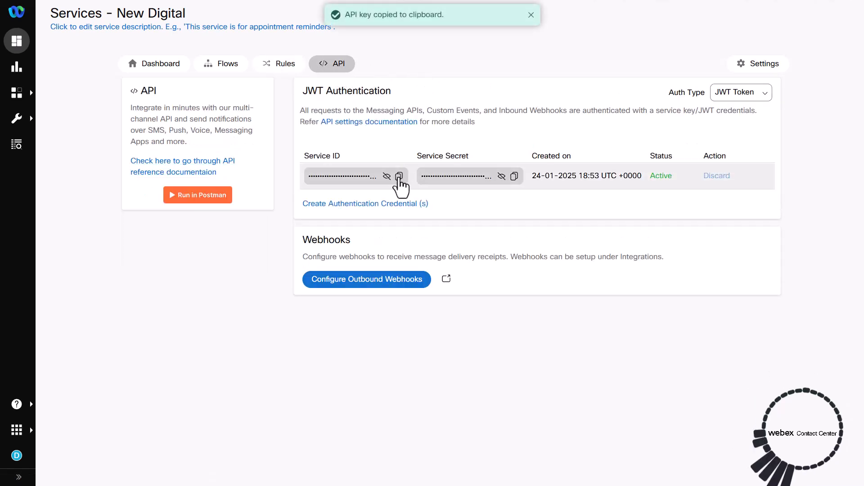
click(517, 177)
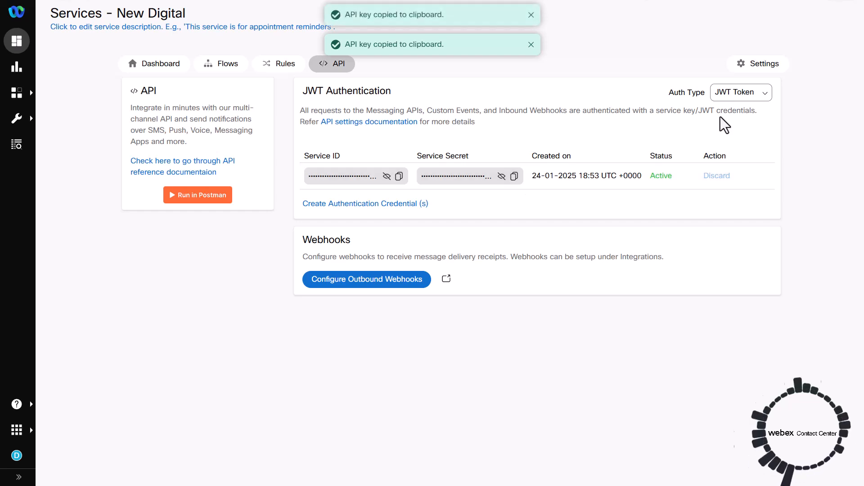
click(766, 95)
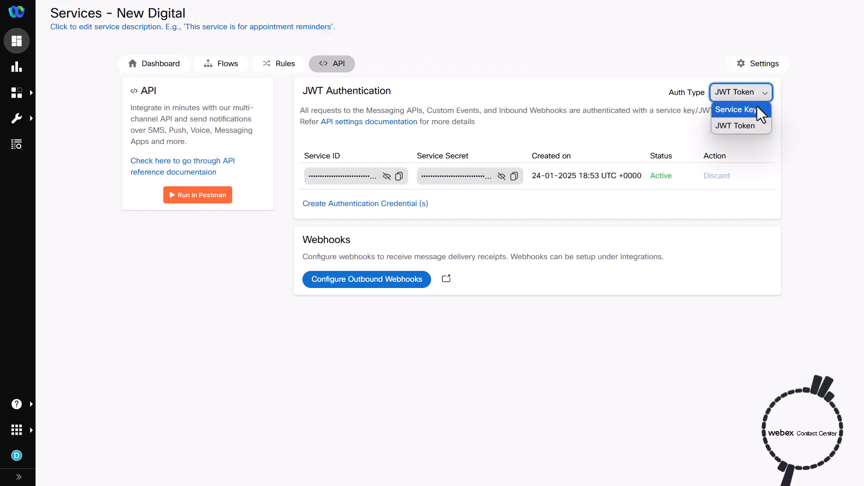